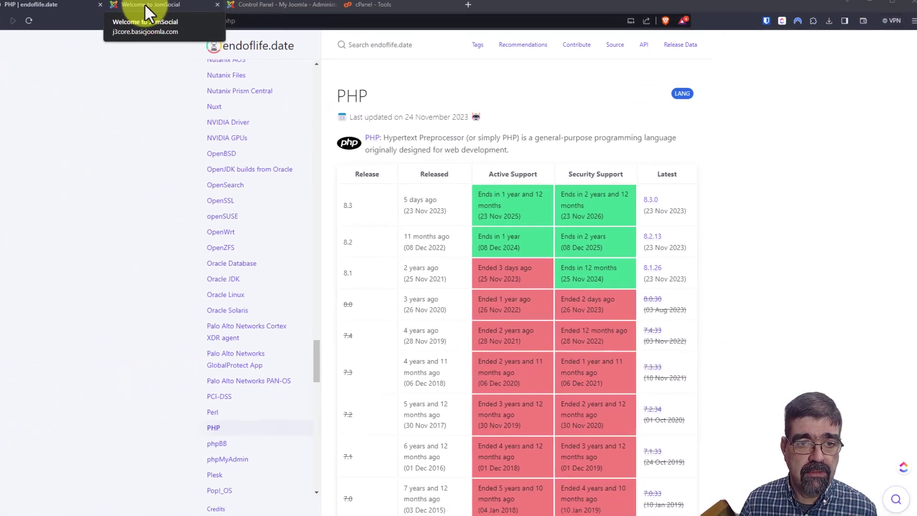
Switch to the site's 'Welcome to JomSocial' front-end page
click(155, 12)
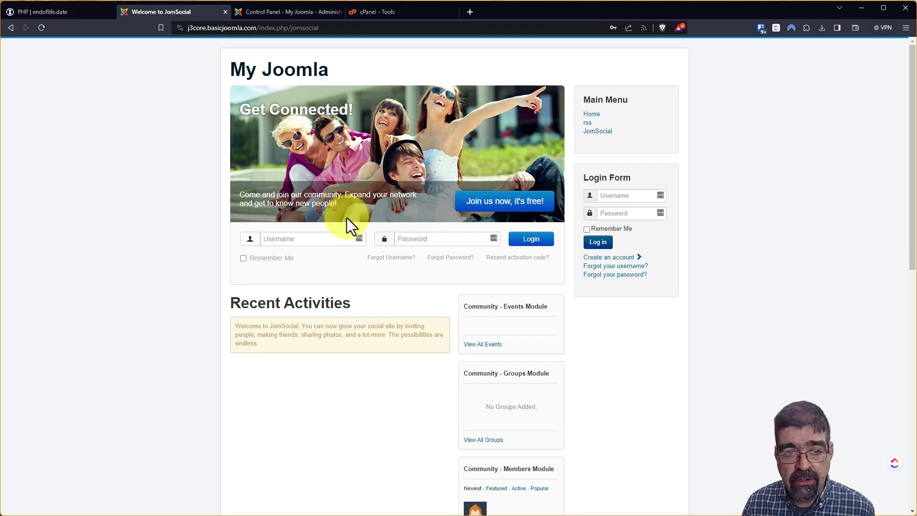
In Global Configuration, set Debug System to Yes and Error Reporting to Maximum, then save
click(270, 12)
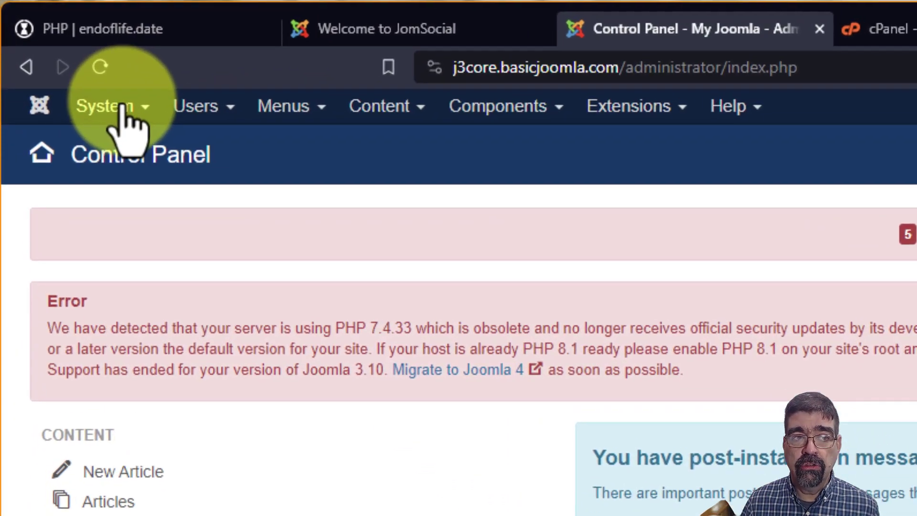
click(74, 65)
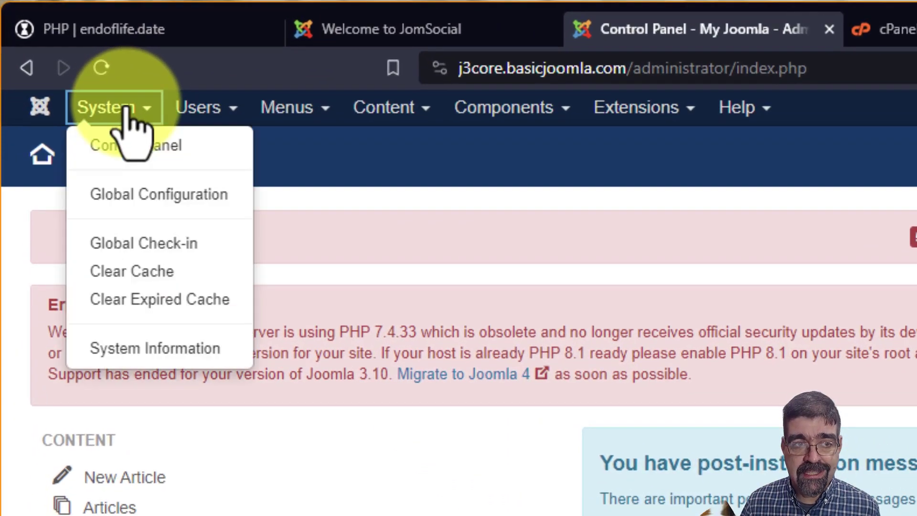
click(157, 196)
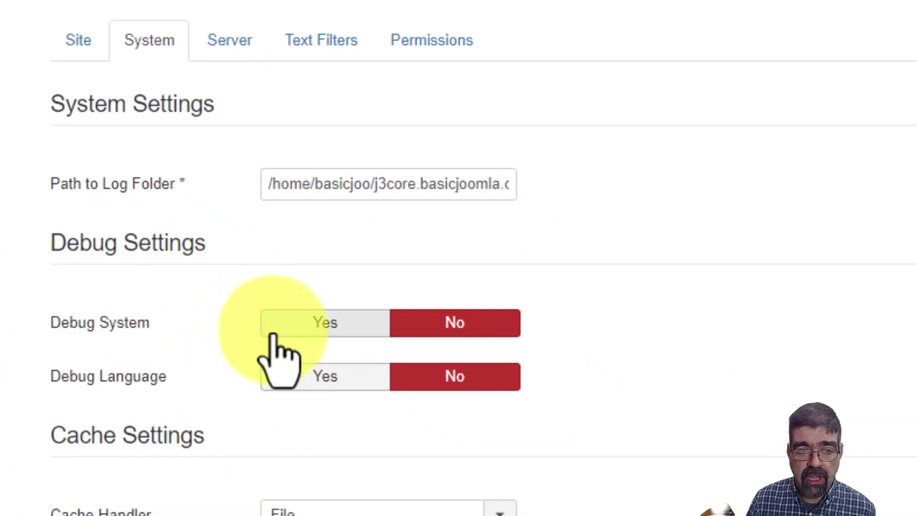
click(275, 335)
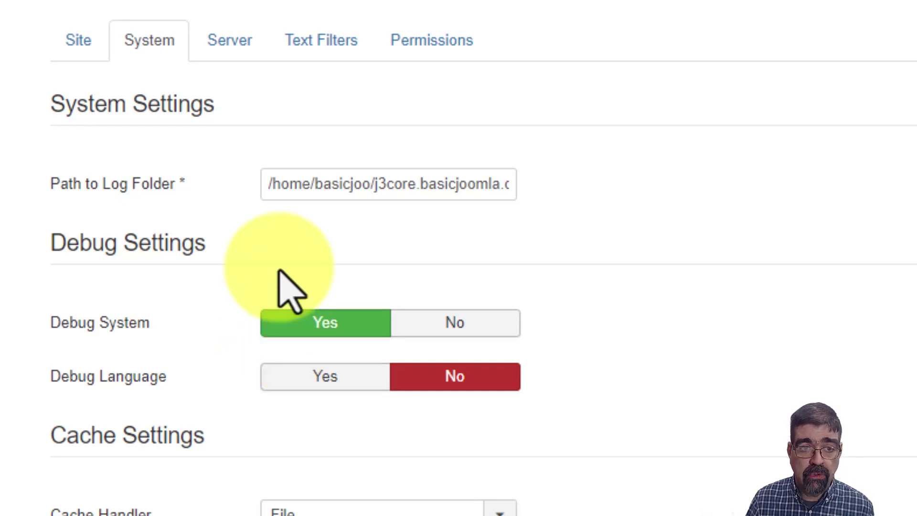
click(242, 42)
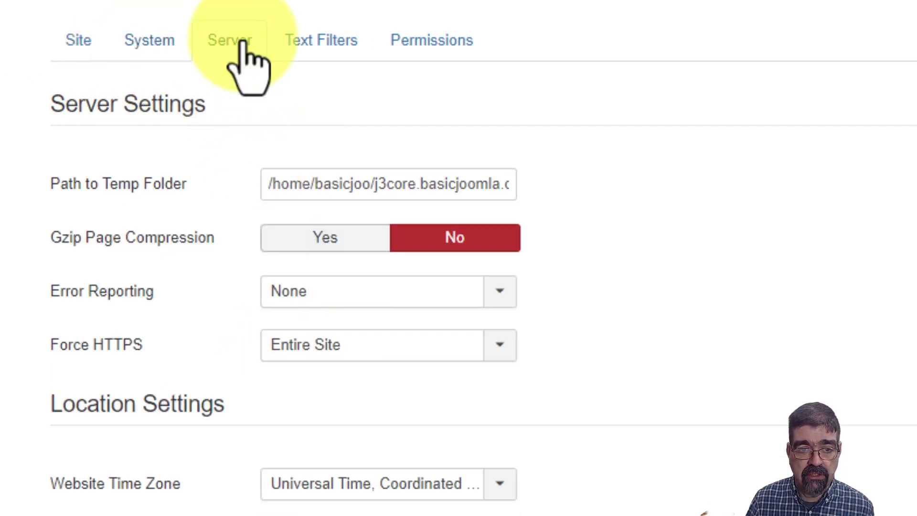
click(285, 291)
click(323, 408)
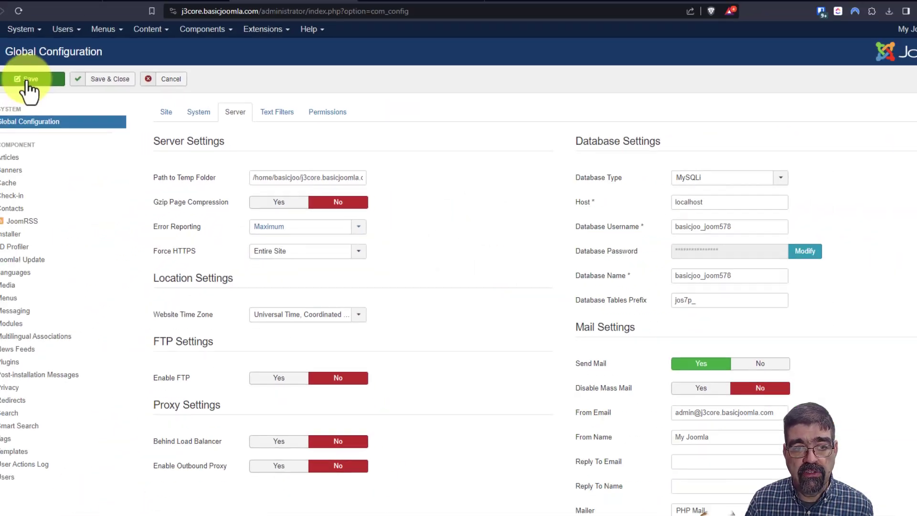
click(48, 89)
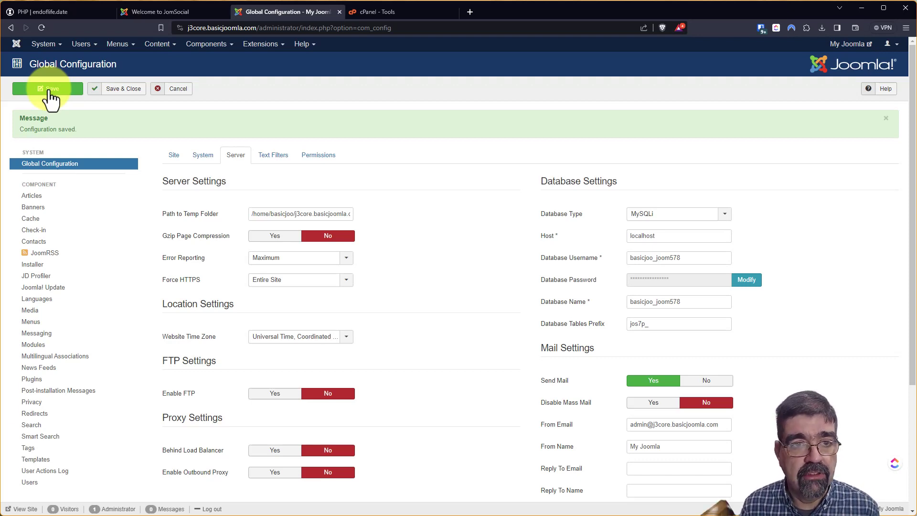
Reload the JomSocial front page to reveal the parse_str() deprecation warnings
click(154, 10)
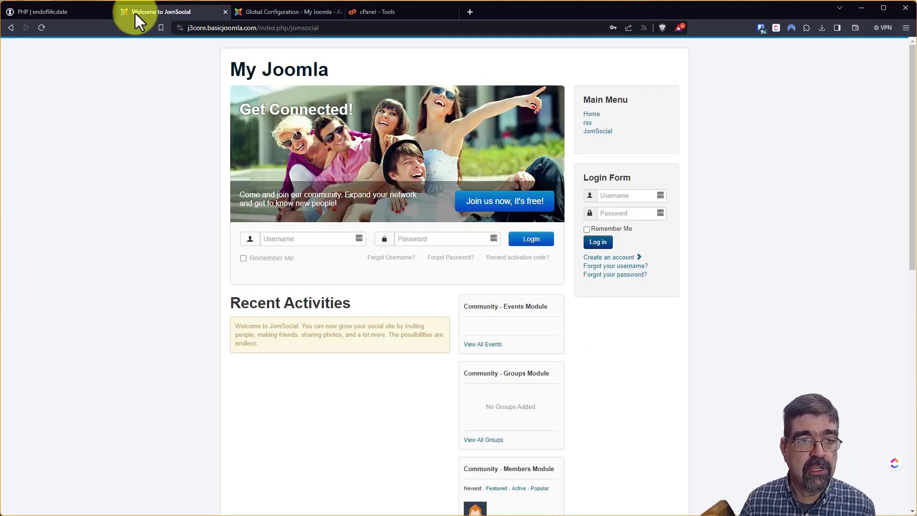
click(42, 27)
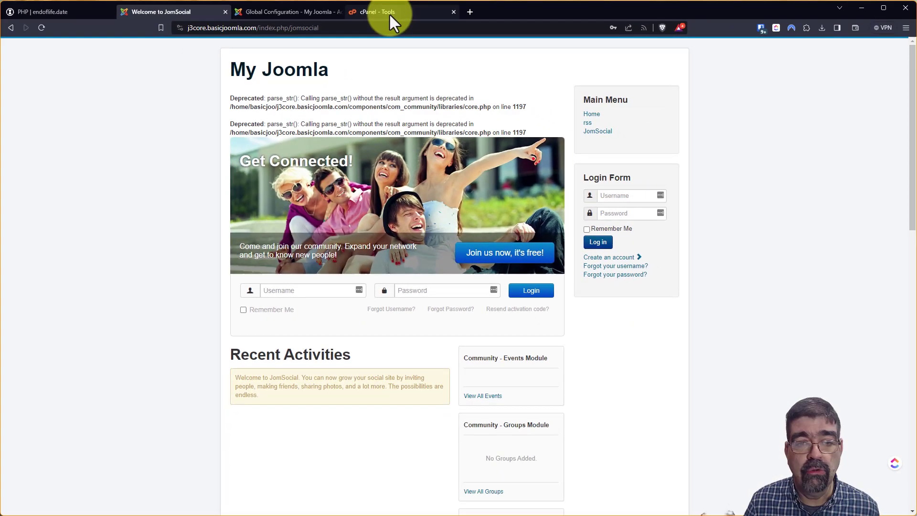
Use MultiPHP Manager, found by searching 'php', to put j3core.basicjoomla.com on PHP 8.1 (ea-php81)
click(388, 13)
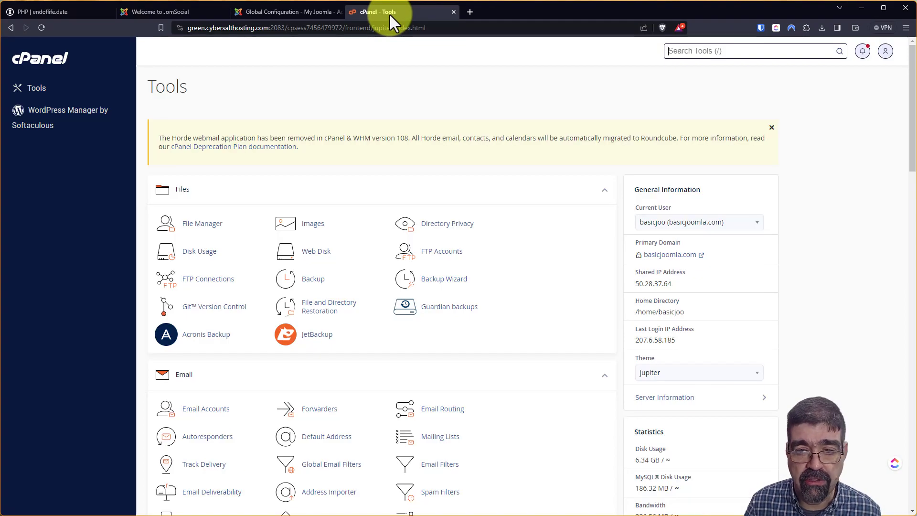
click(734, 51)
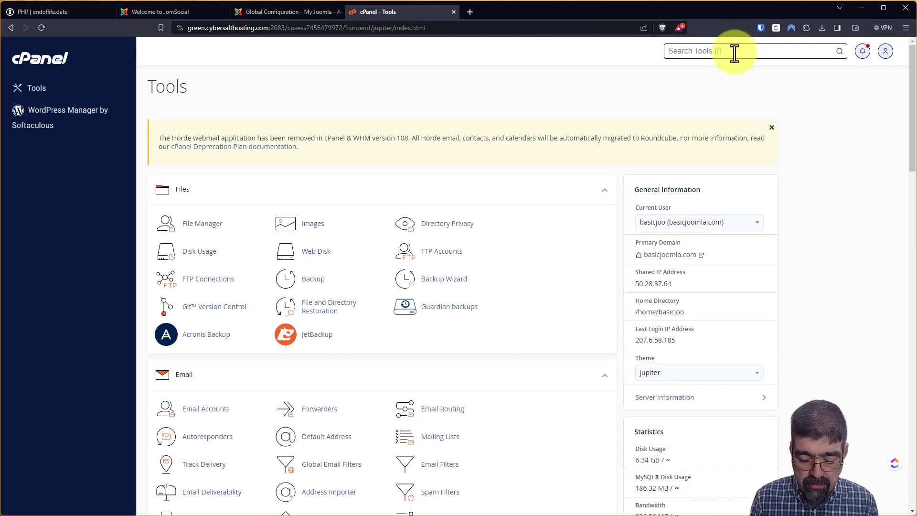
text(php)
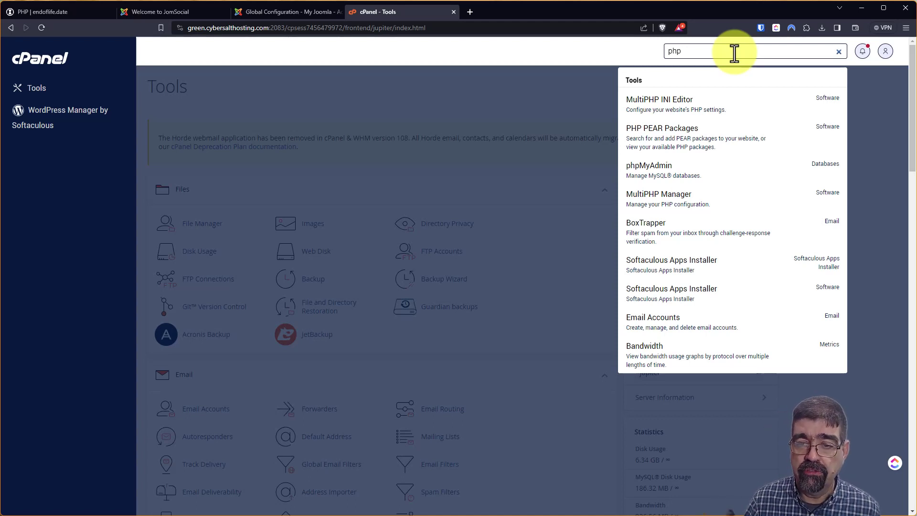
click(687, 196)
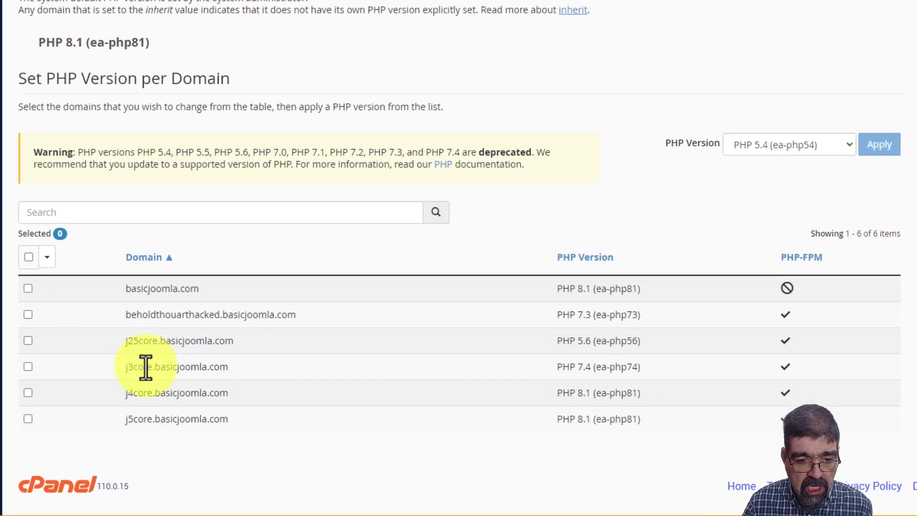
click(27, 368)
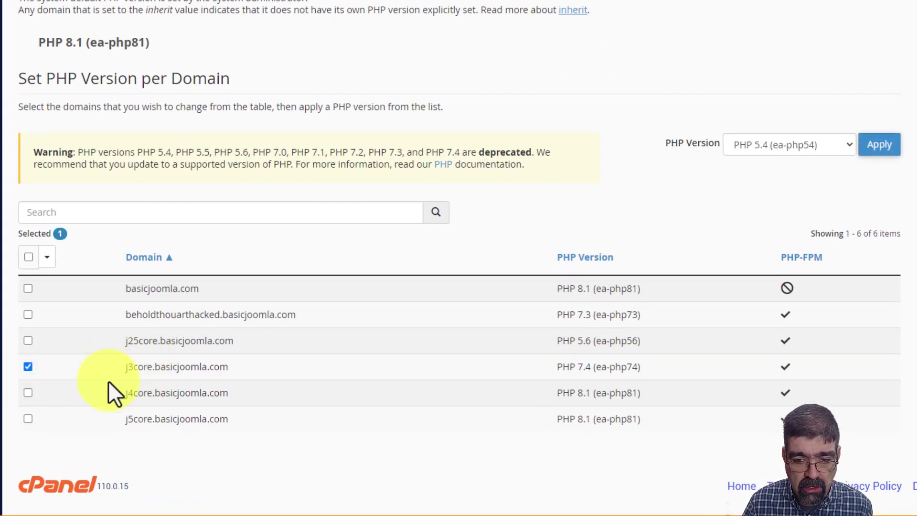
click(800, 145)
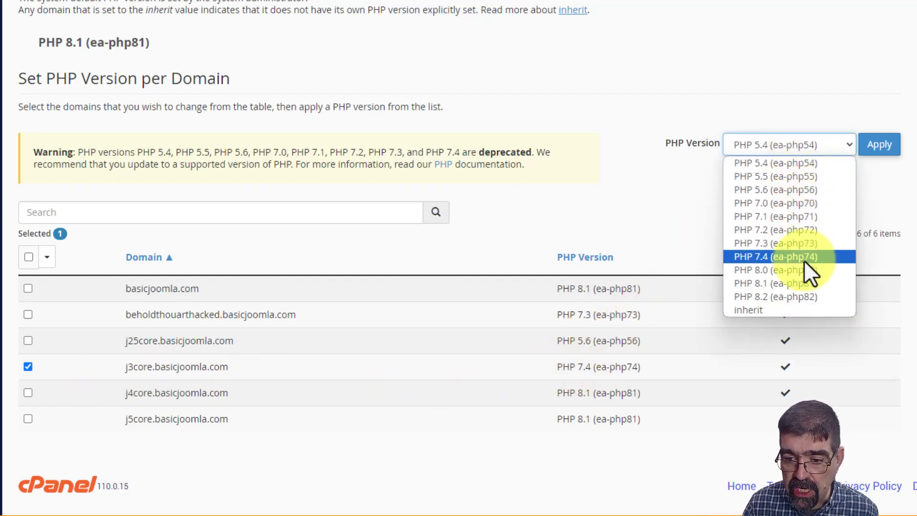
click(806, 282)
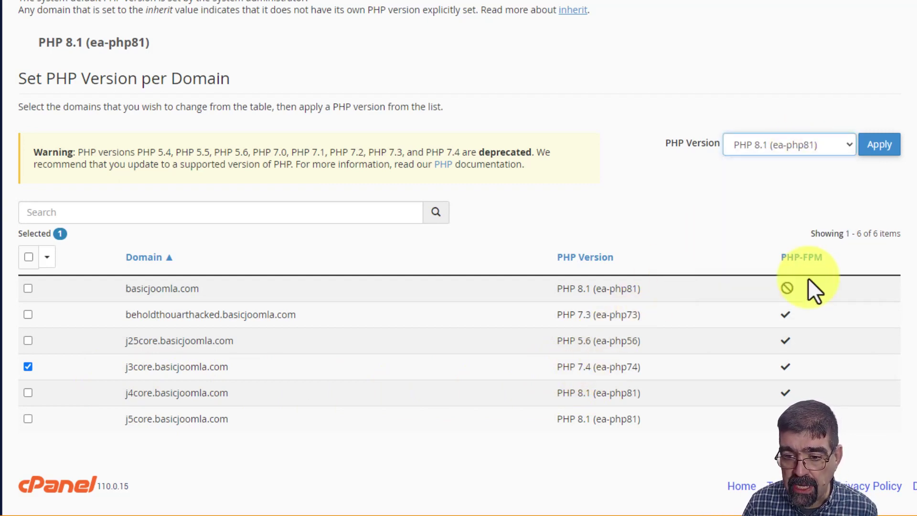
click(891, 148)
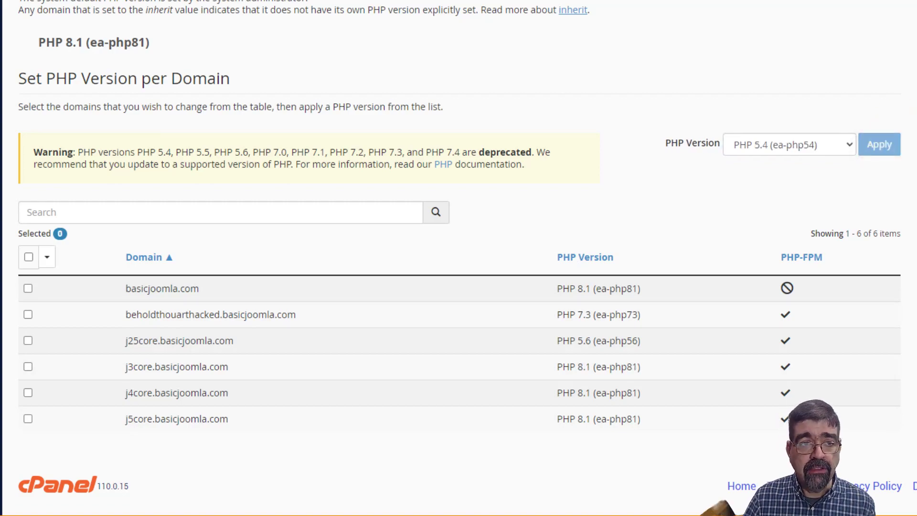
Reload the JomSocial page twice under PHP 8.1 until the error list replaces the 503 page
click(143, 10)
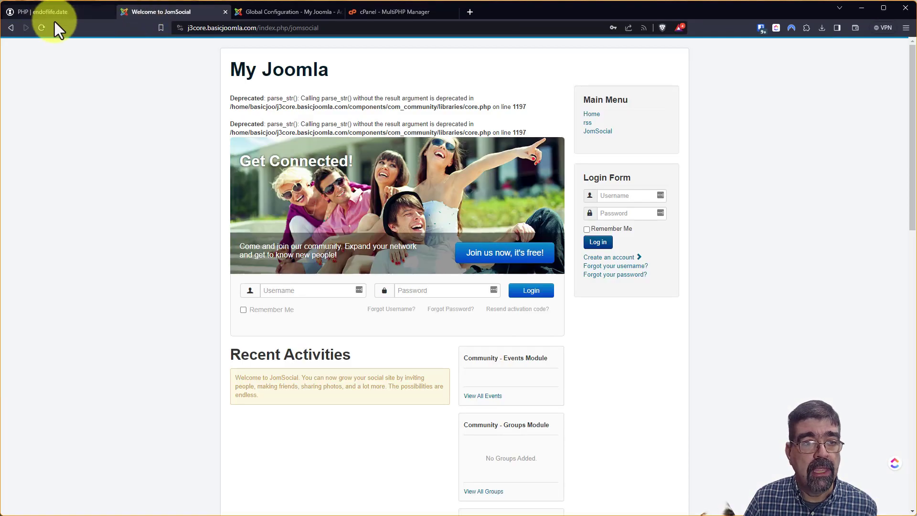
click(41, 27)
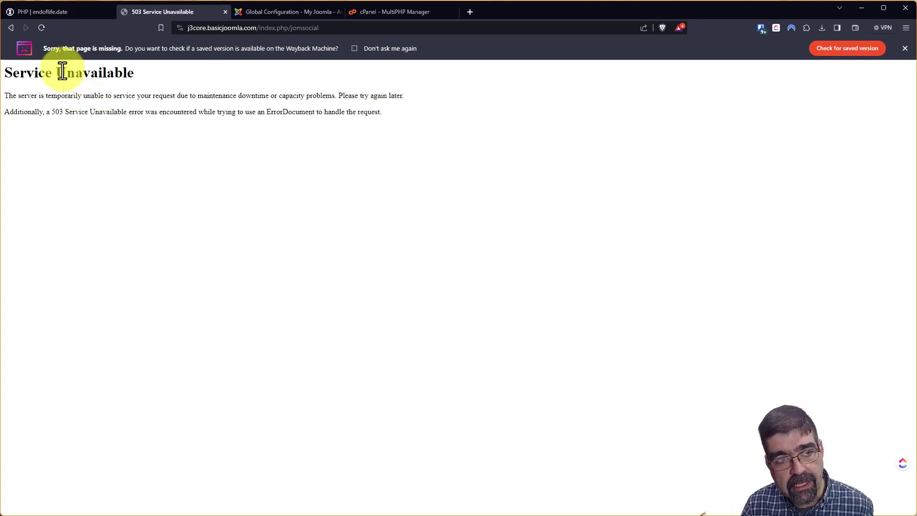
click(39, 27)
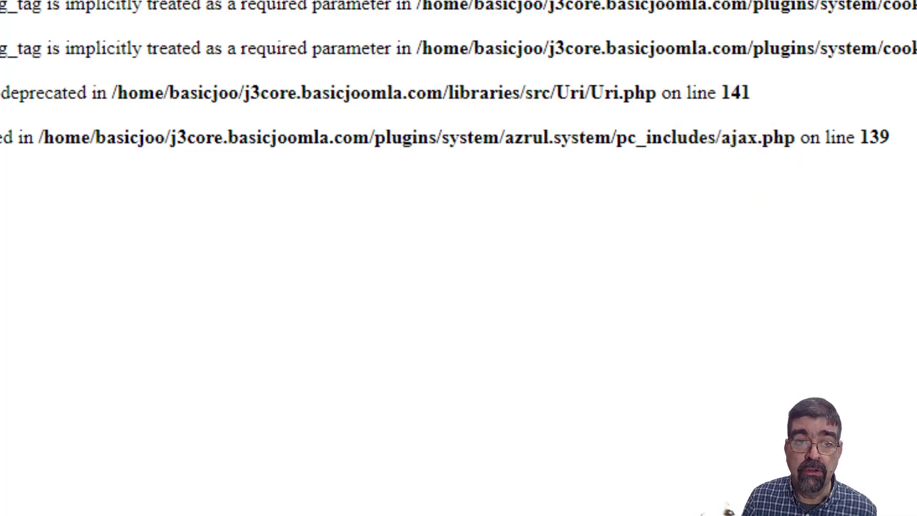
Set j3core.basicjoomla.com back to PHP 7.4 (ea-php74) in MultiPHP Manager
click(403, 13)
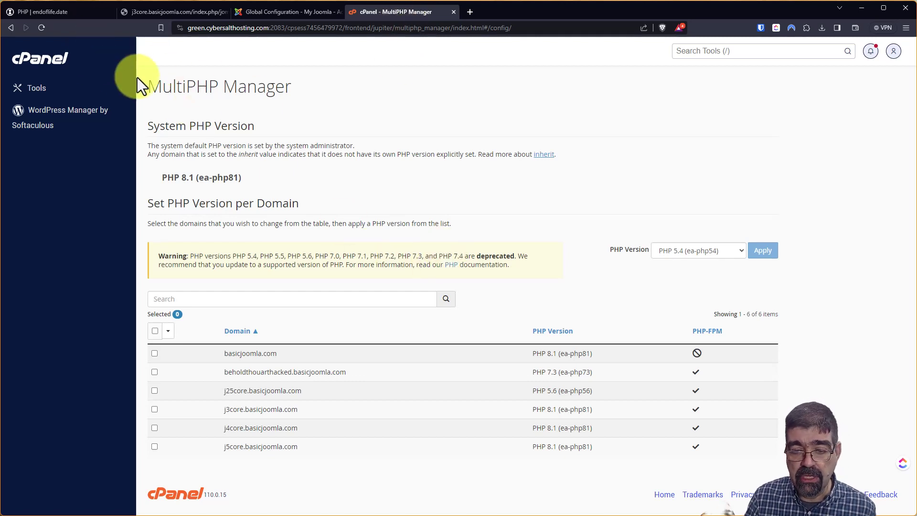
click(155, 409)
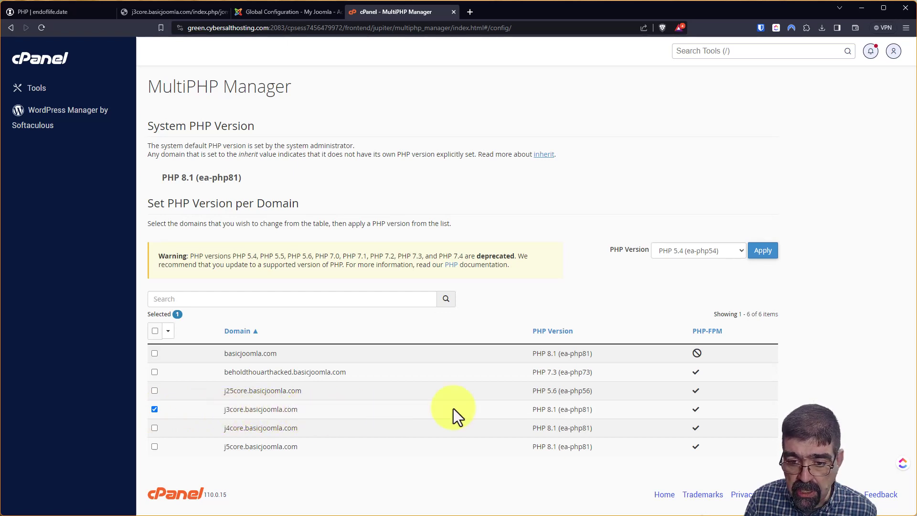
click(723, 252)
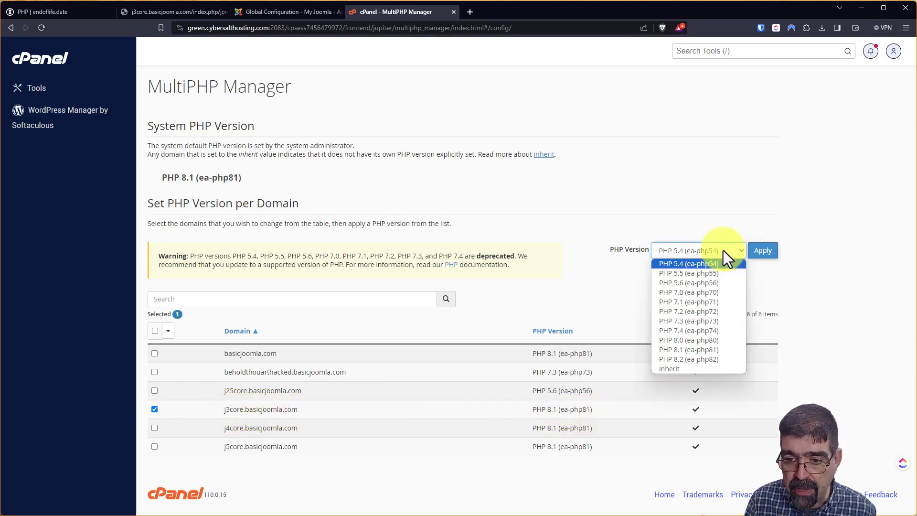
click(725, 329)
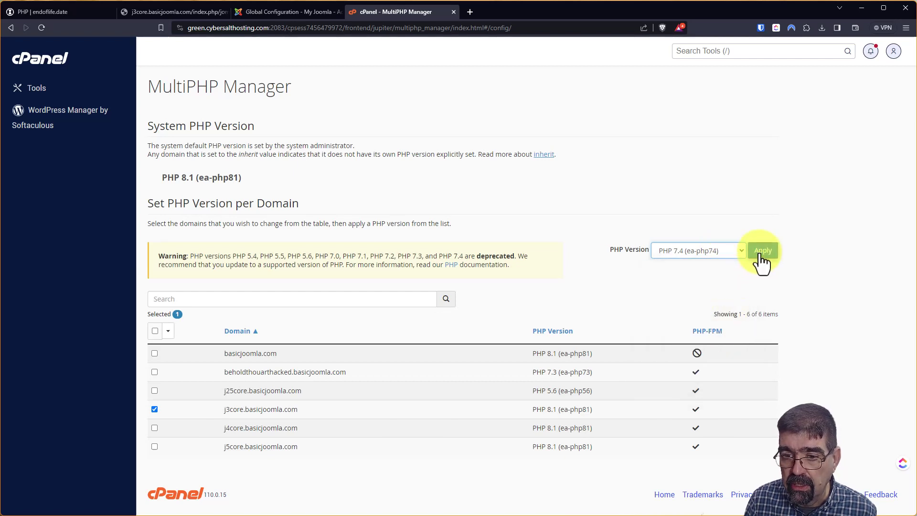
click(761, 251)
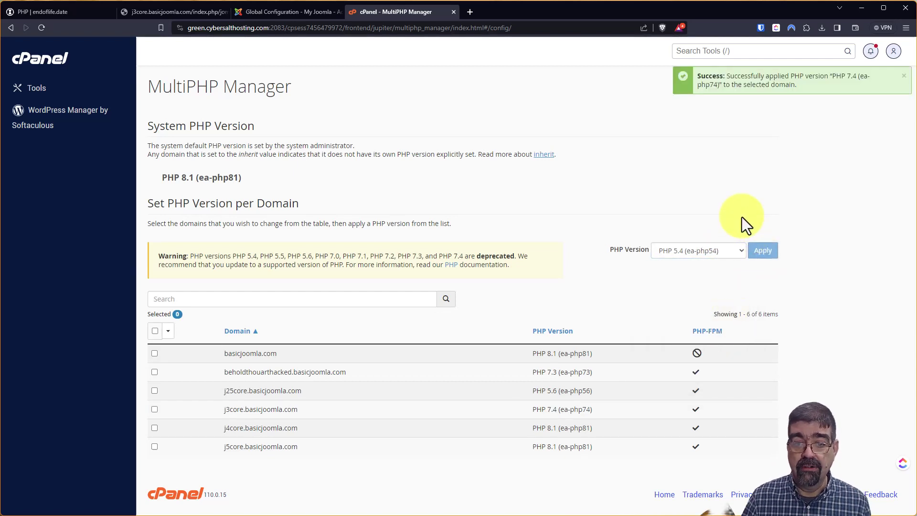
Reload the site under PHP 7.4, scan its Deprecated notices, then return to Global Configuration
click(149, 9)
click(42, 30)
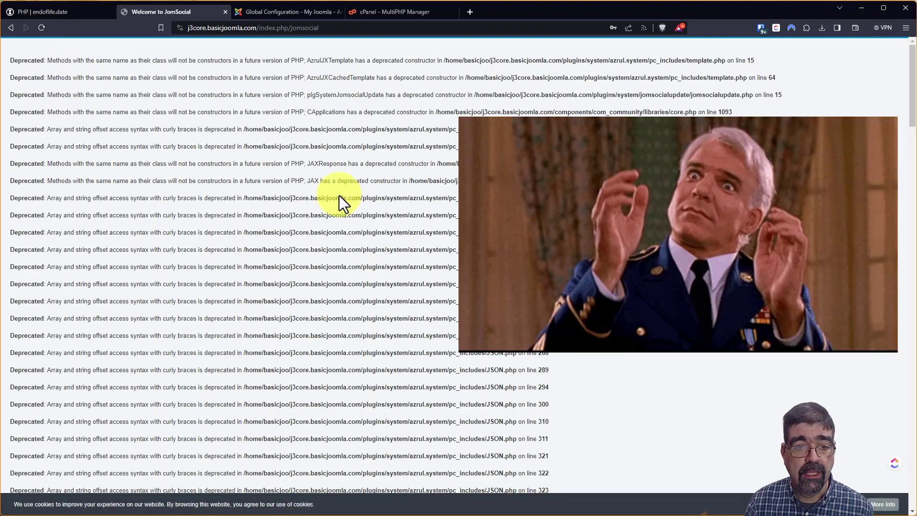
scroll(340, 201, down, 15)
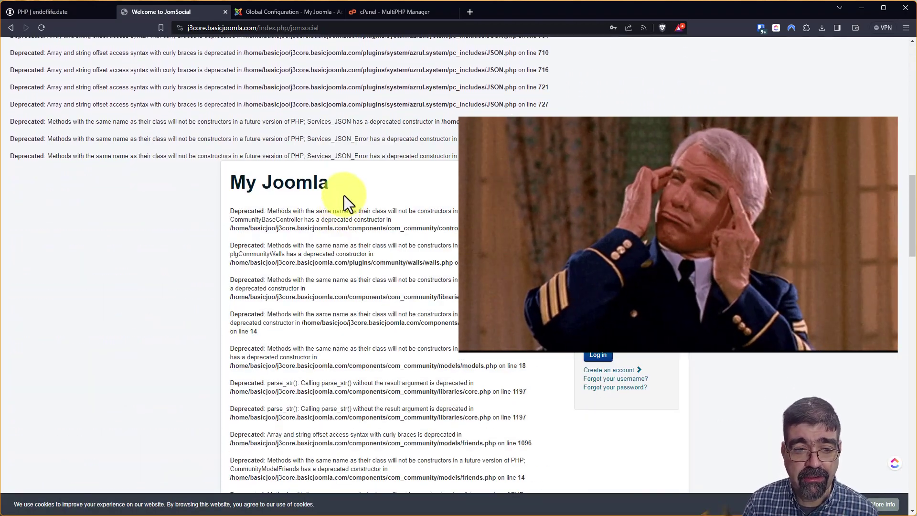
scroll(345, 210, down, 6)
scroll(345, 217, up, 15)
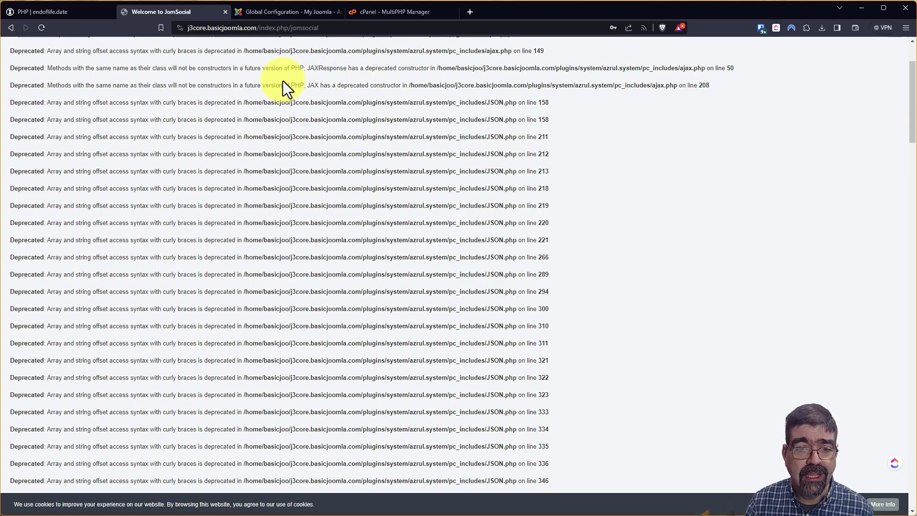
click(263, 12)
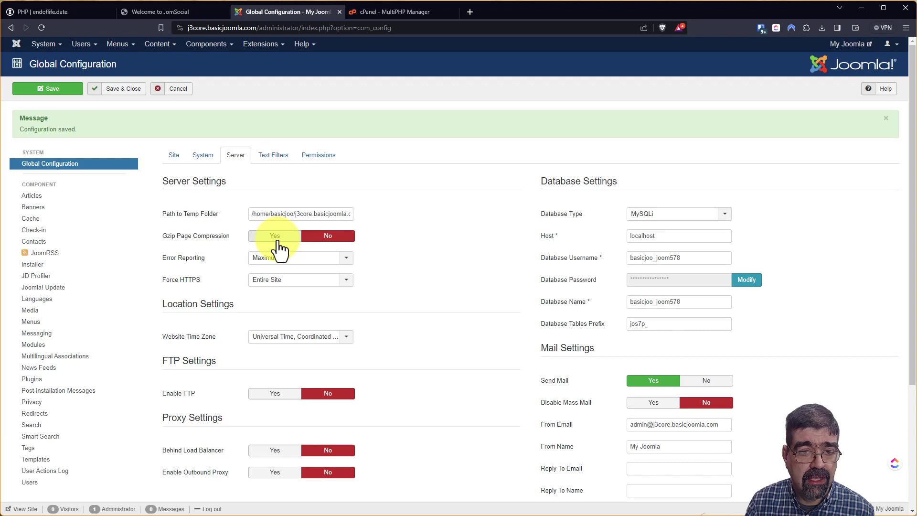
Set Error Reporting to None with Debug System left at No, and save the configuration
click(268, 258)
click(269, 280)
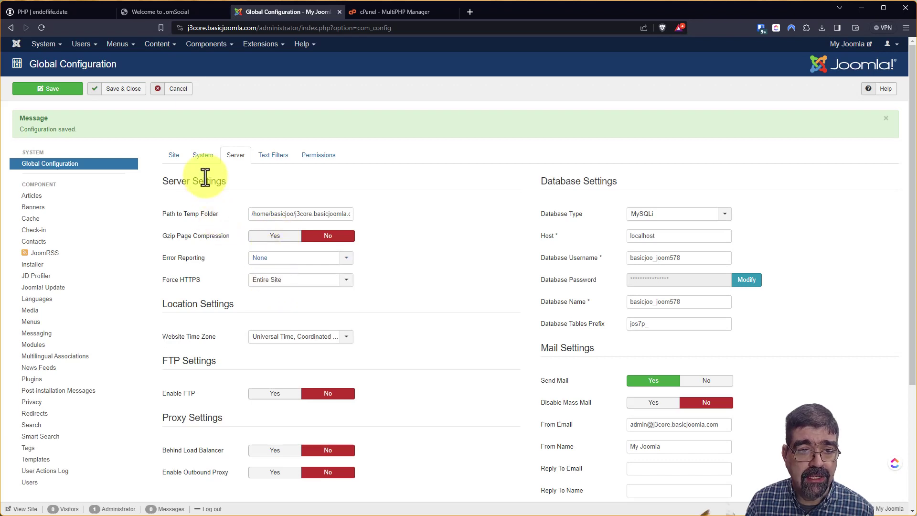
click(203, 155)
click(266, 281)
click(318, 275)
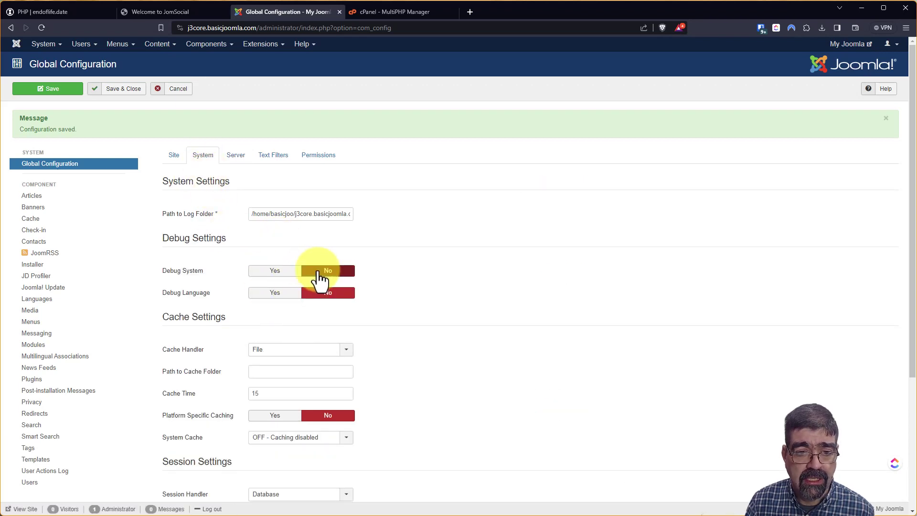
click(51, 91)
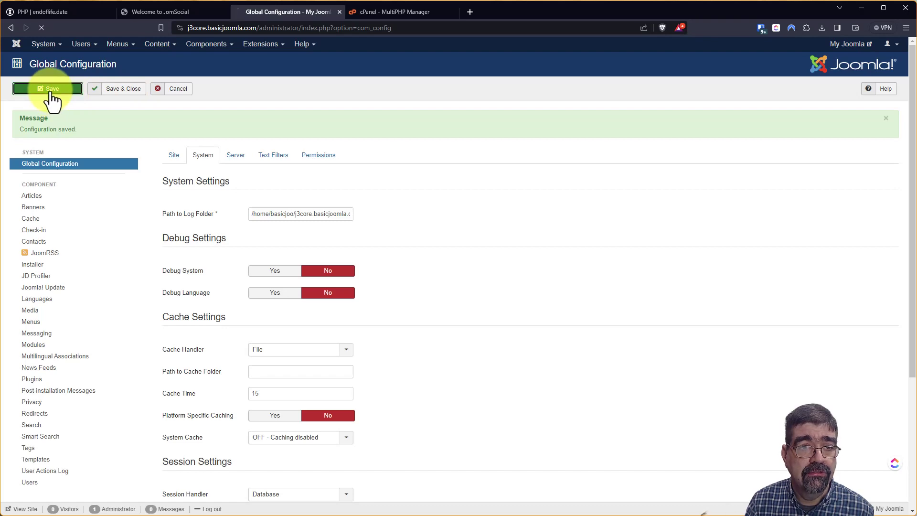
Reload the JomSocial front page to confirm the deprecation warnings are gone
click(143, 12)
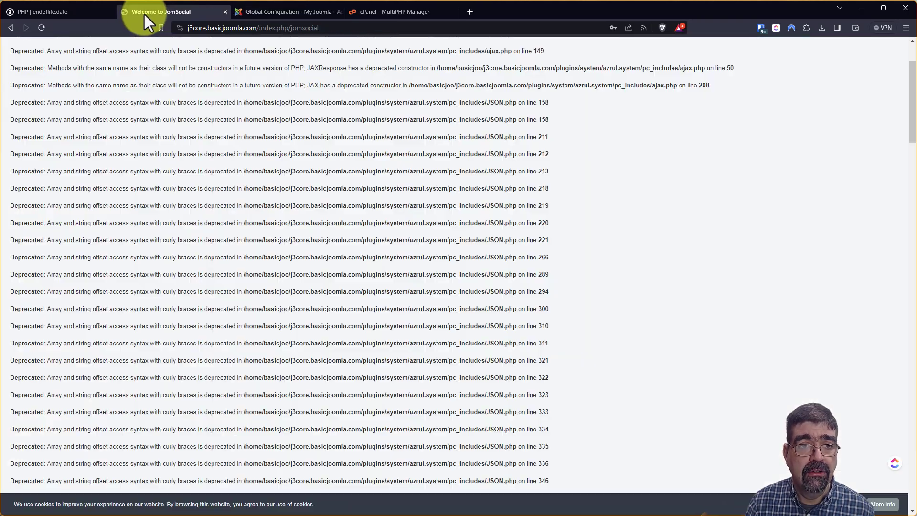
click(40, 28)
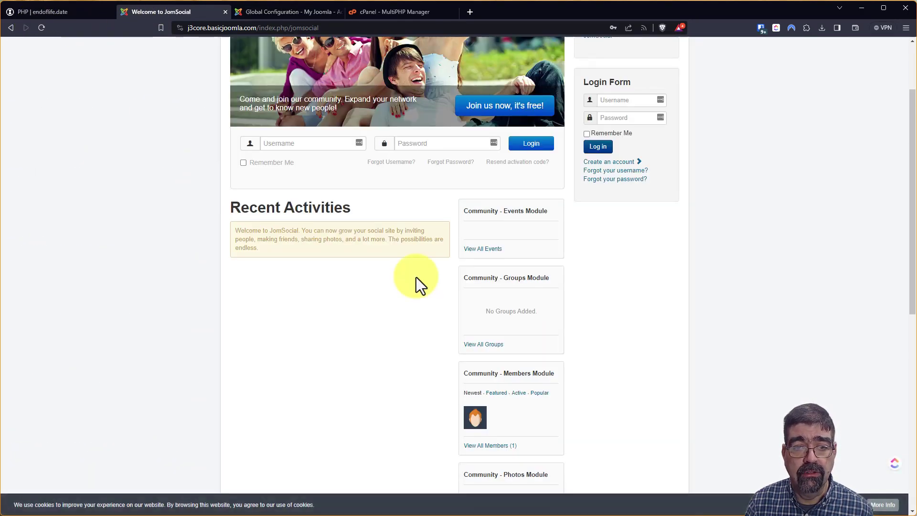
scroll(539, 294, up, 2)
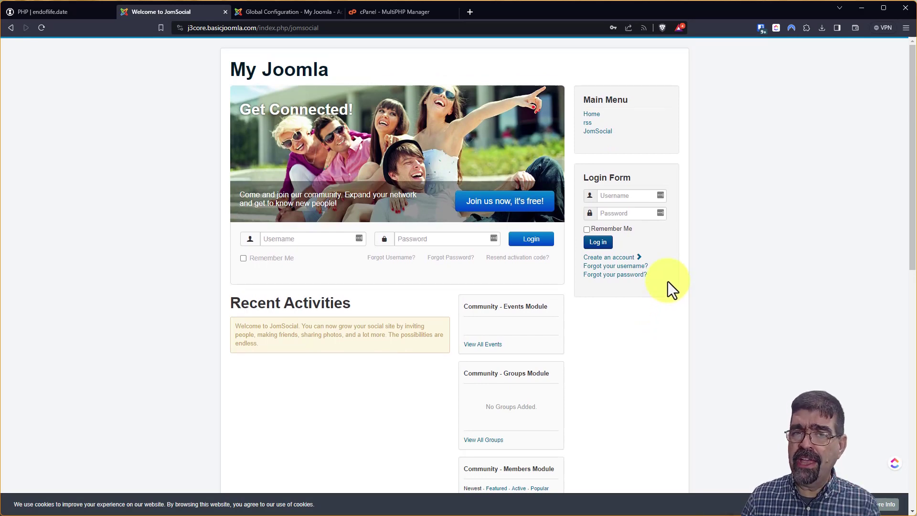
Open Extensions: Manage and filter by 'azrul' to show the Azrul System Mambot plugin
click(278, 9)
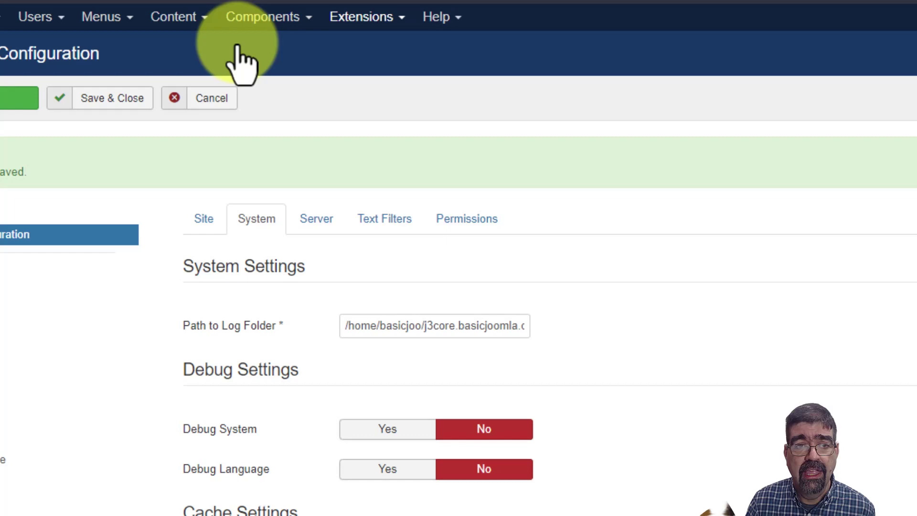
click(271, 42)
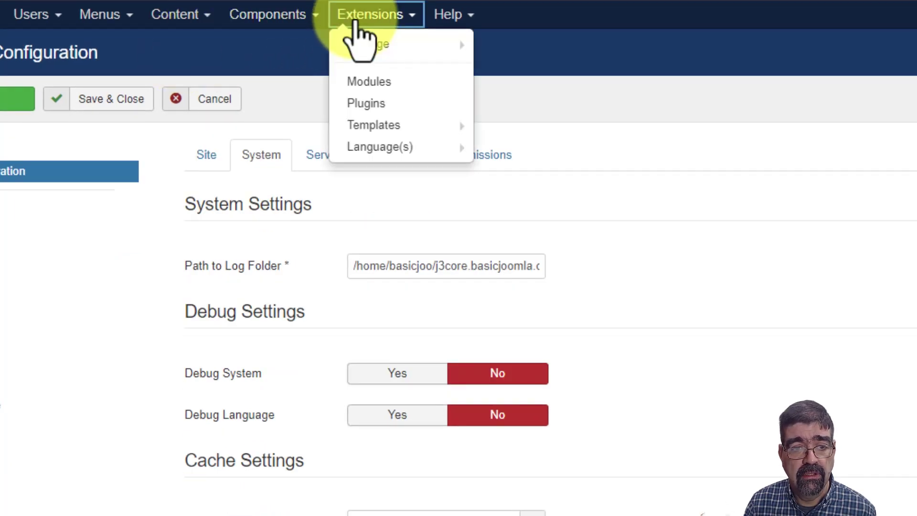
mouse_move(375, 50)
click(510, 66)
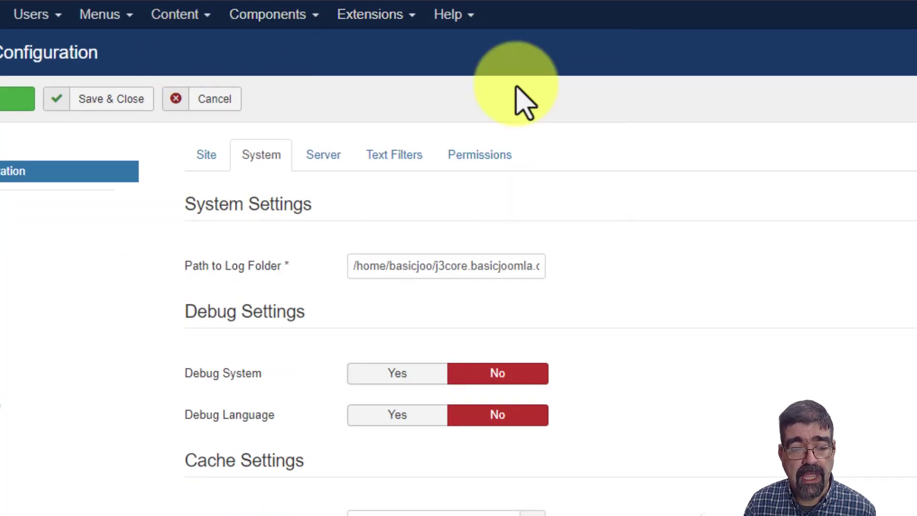
click(33, 159)
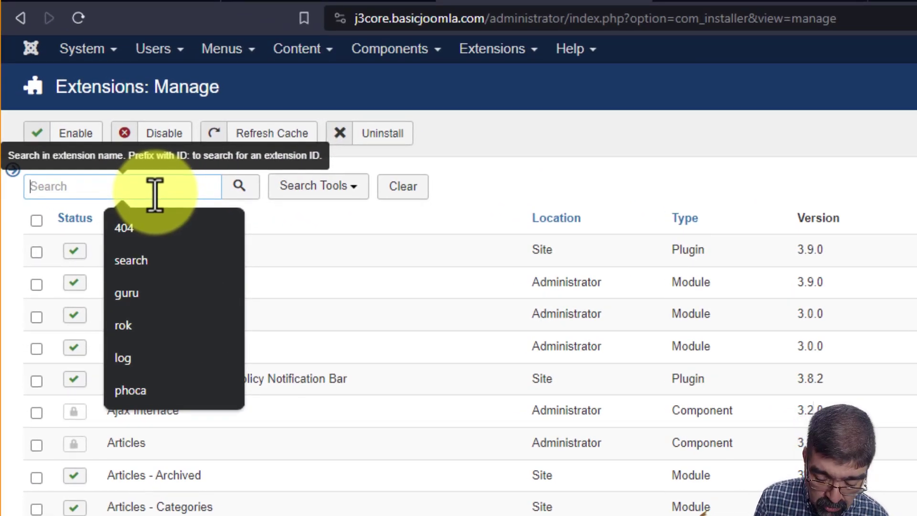
text(azrul)
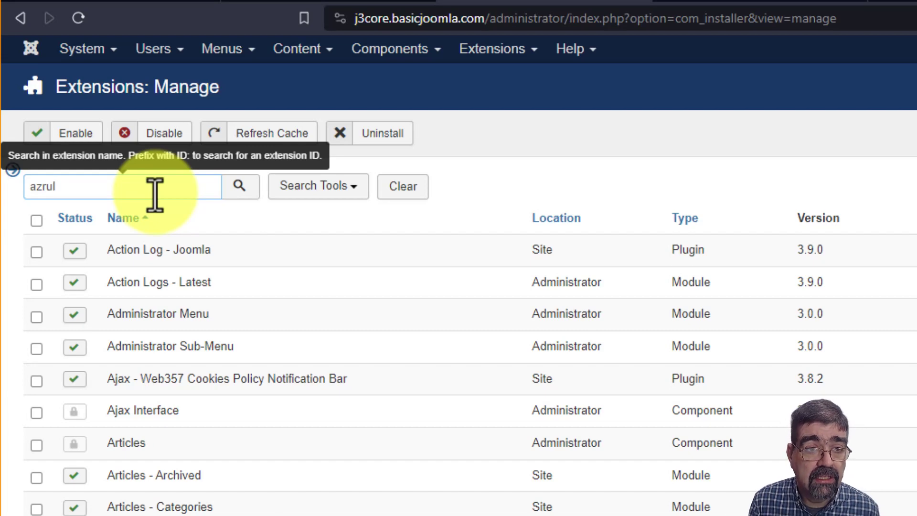
key(Return)
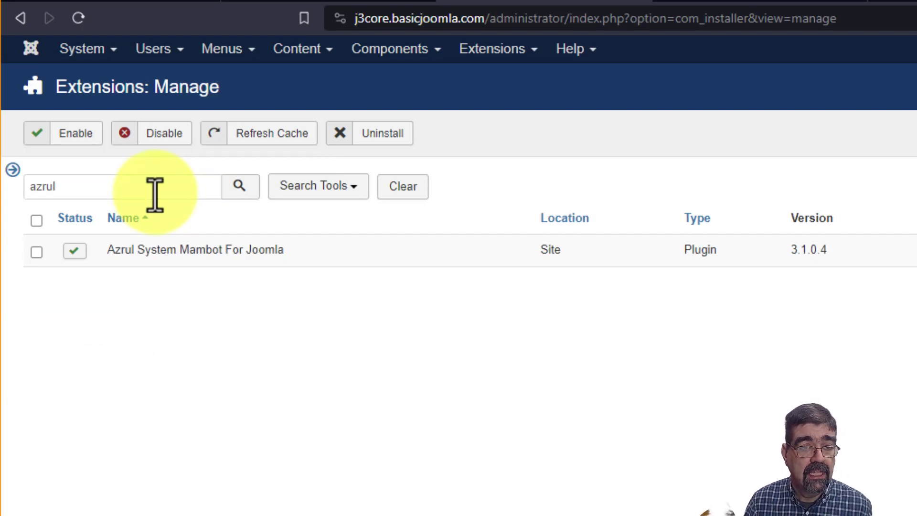
mouse_move(117, 255)
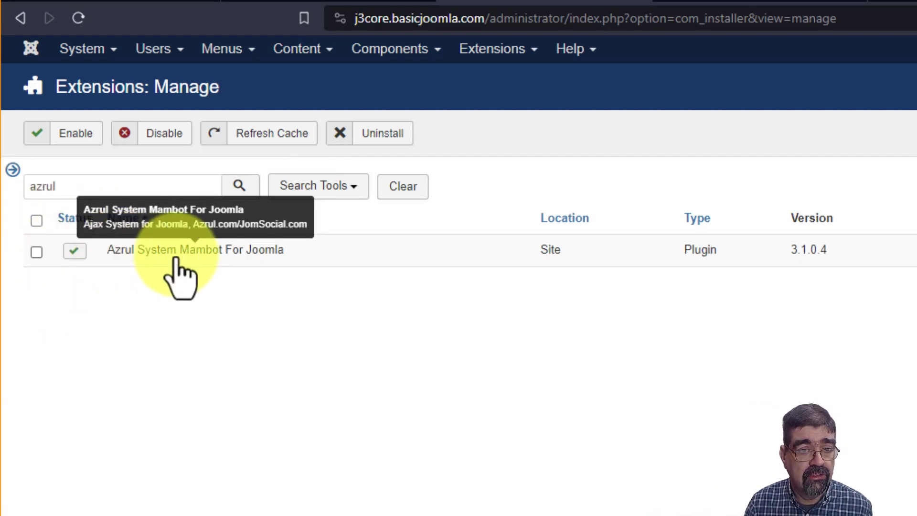